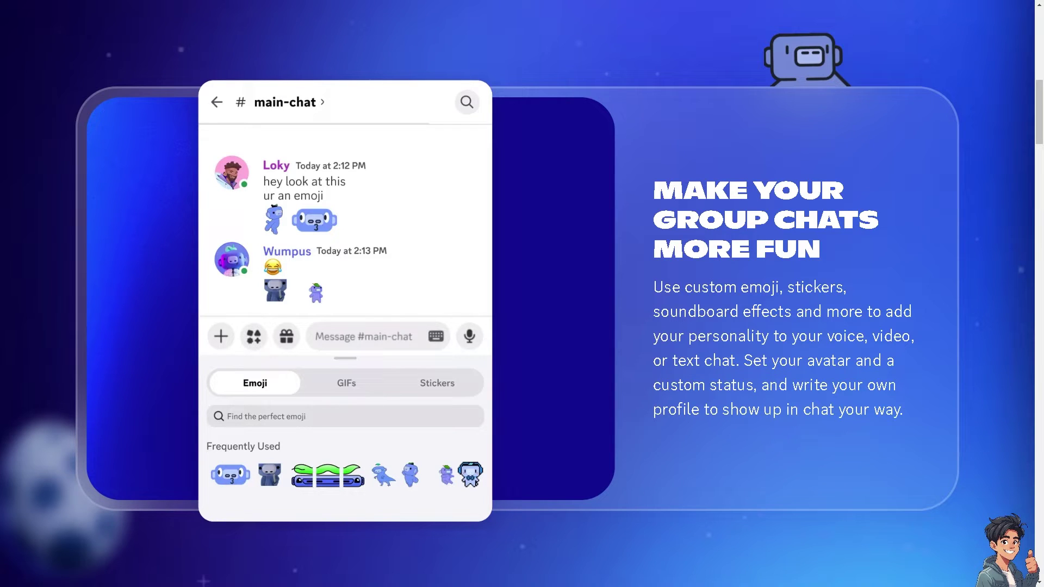
- Scroll the discord.com homepage back up to its top hero section
{"action": "scroll", "coordinate": [521, 294], "scroll_direction": "up", "scroll_amount": 10}
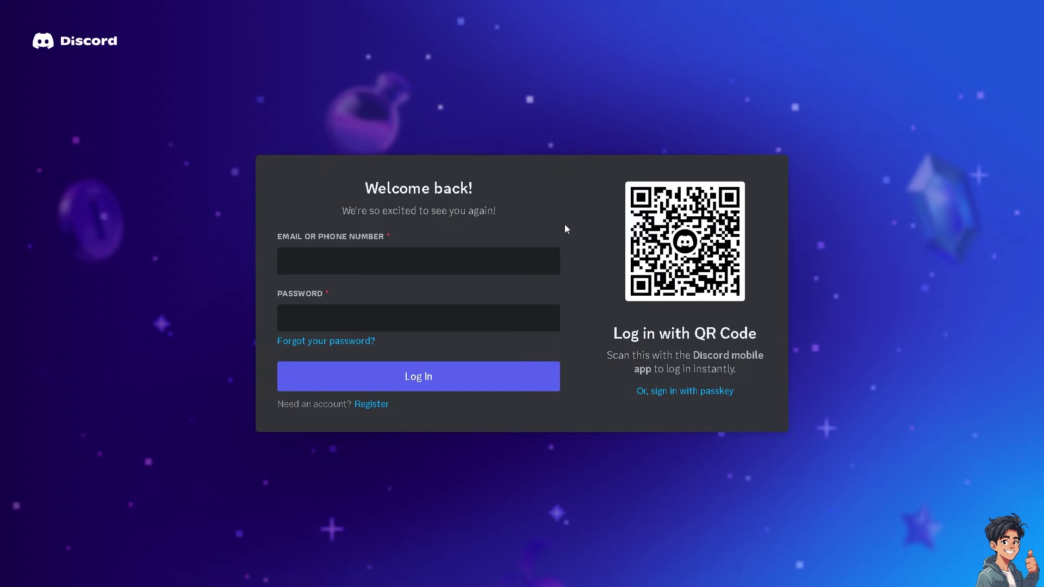
- Go to the Discord login page from the homepage's Login button at top right
{"action": "left_click", "coordinate": [370, 404]}
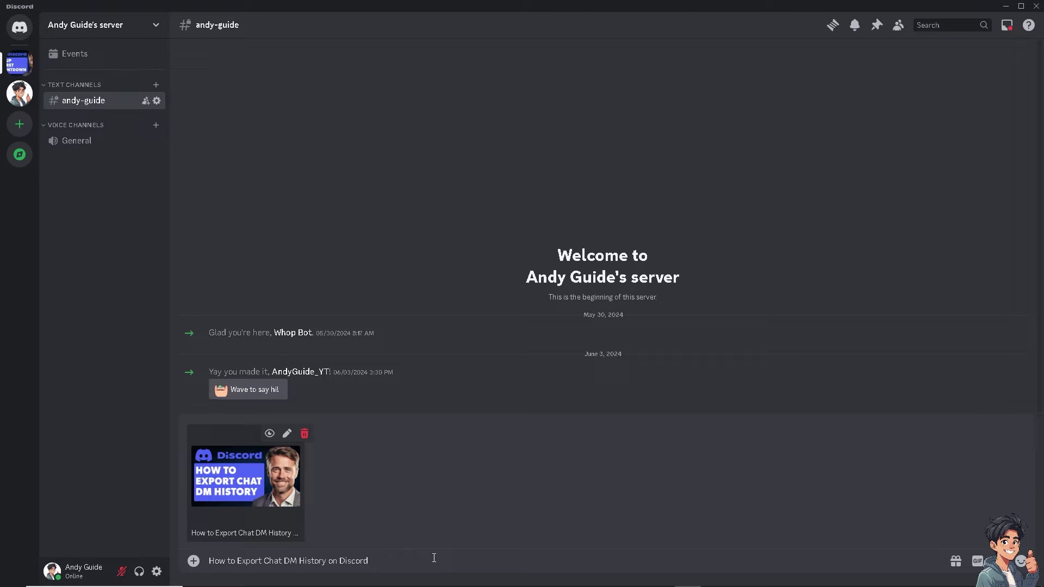
- Send the drafted 'How to Export Chat DM History on Discord' message with its image to #andy-guide
{"action": "key", "text": "Return"}
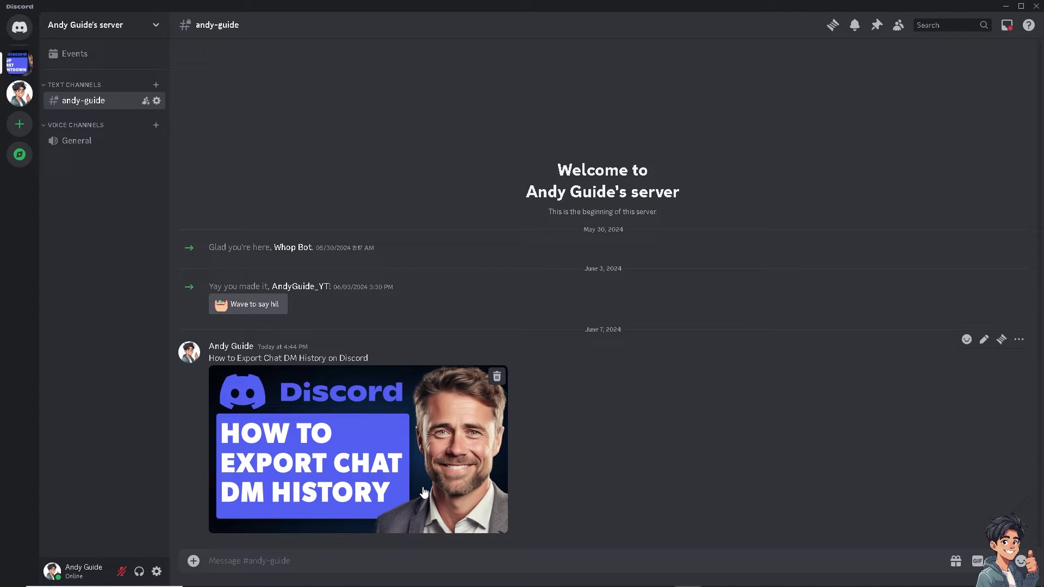
- View the posted thumbnail enlarged in the image viewer, then close it
{"action": "left_click", "coordinate": [294, 458]}
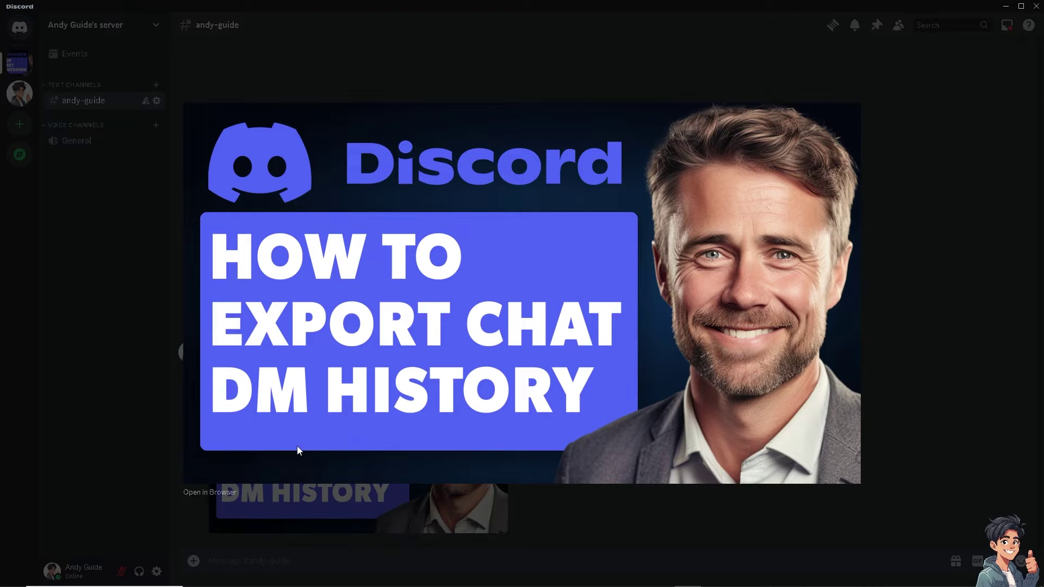
{"action": "left_click", "coordinate": [753, 60]}
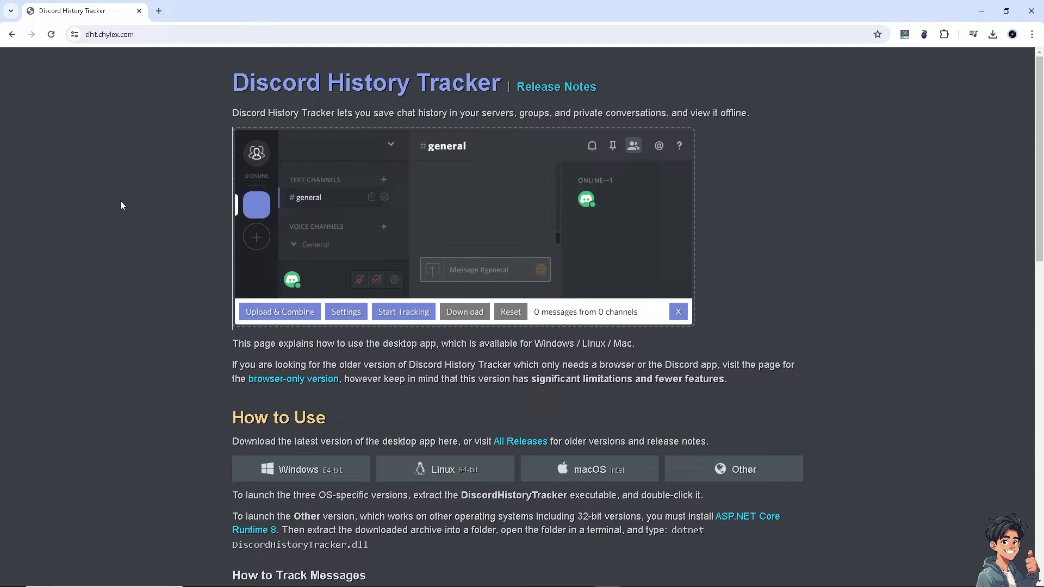
- Go full screen and read through the How to Use, Tracking and Viewer sections, then return to the top
{"action": "key", "text": "F11"}
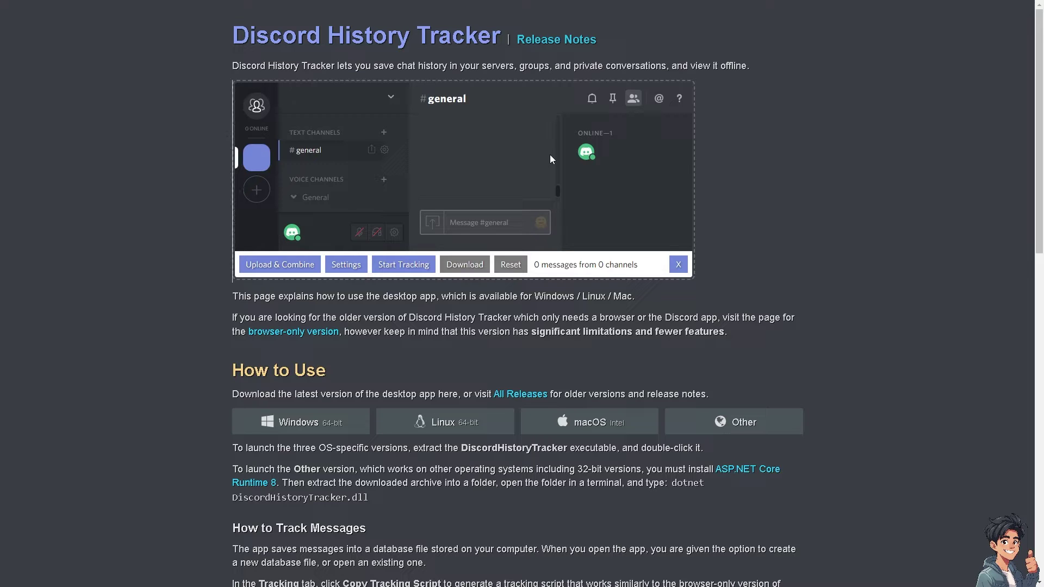
{"action": "scroll", "coordinate": [261, 316], "scroll_direction": "down", "scroll_amount": 2}
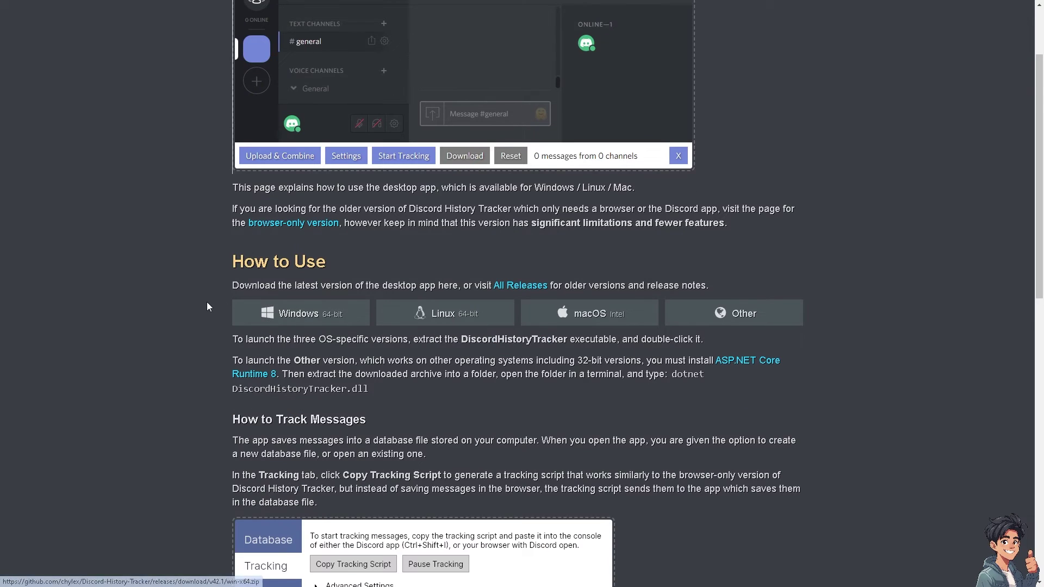
{"action": "scroll", "coordinate": [225, 309], "scroll_direction": "down", "scroll_amount": 7}
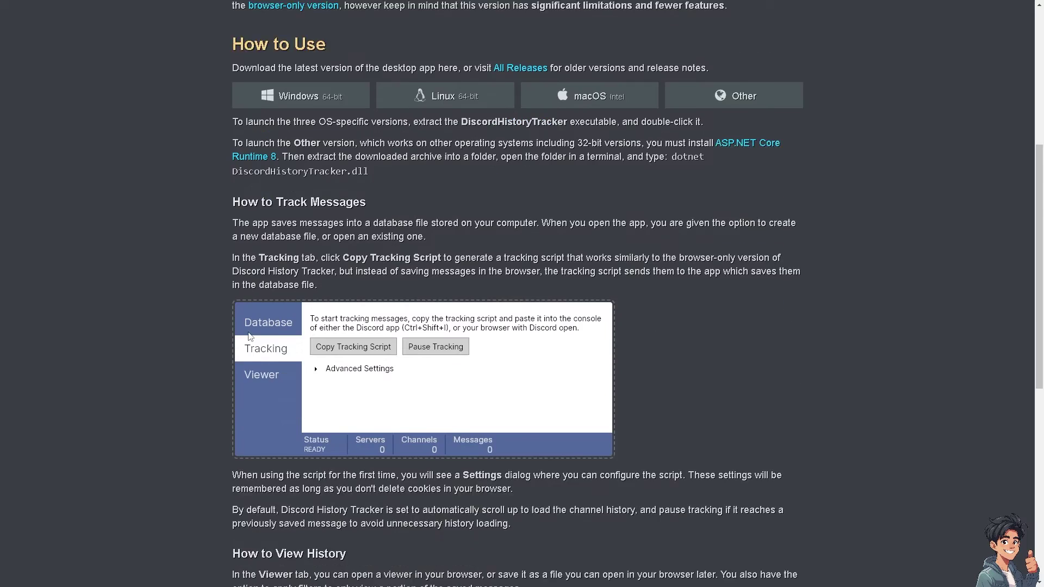
{"action": "scroll", "coordinate": [249, 336], "scroll_direction": "down", "scroll_amount": 5}
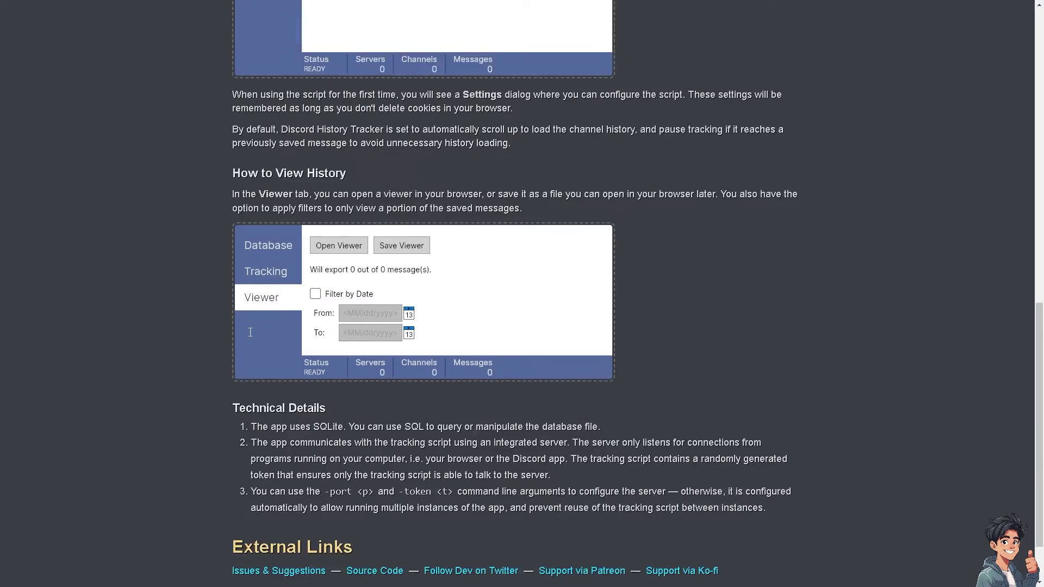
{"action": "scroll", "coordinate": [249, 335], "scroll_direction": "up", "scroll_amount": 3}
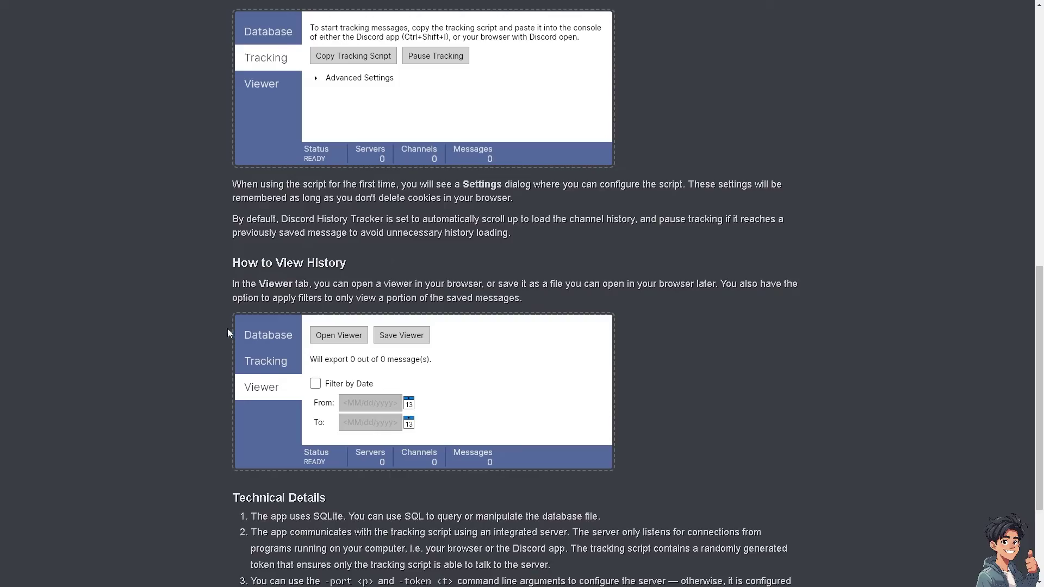
{"action": "scroll", "coordinate": [314, 338], "scroll_direction": "up", "scroll_amount": 5}
{"action": "scroll", "coordinate": [186, 326], "scroll_direction": "up", "scroll_amount": 1}
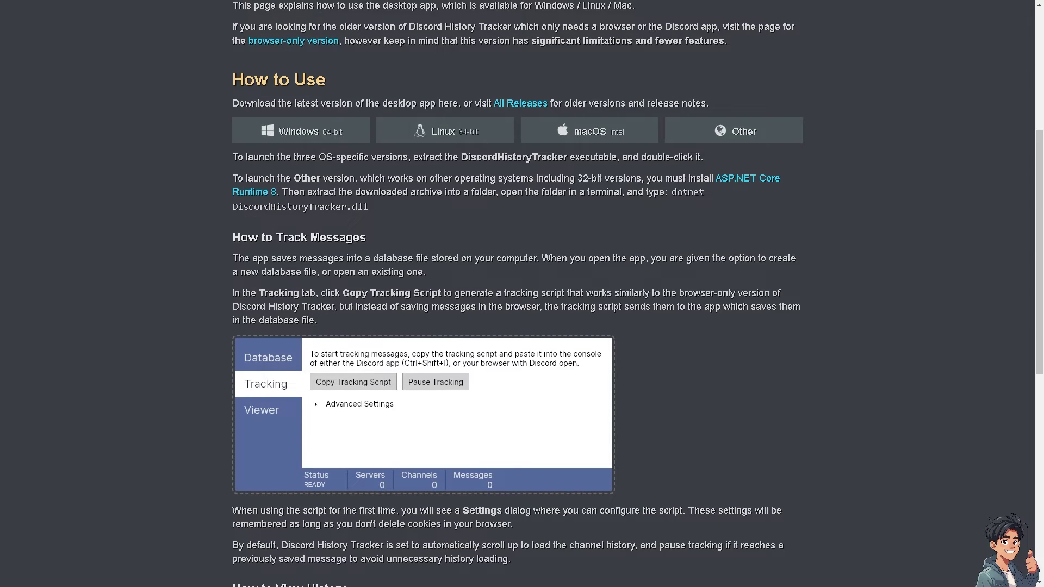
{"action": "scroll", "coordinate": [819, 318], "scroll_direction": "up", "scroll_amount": 5}
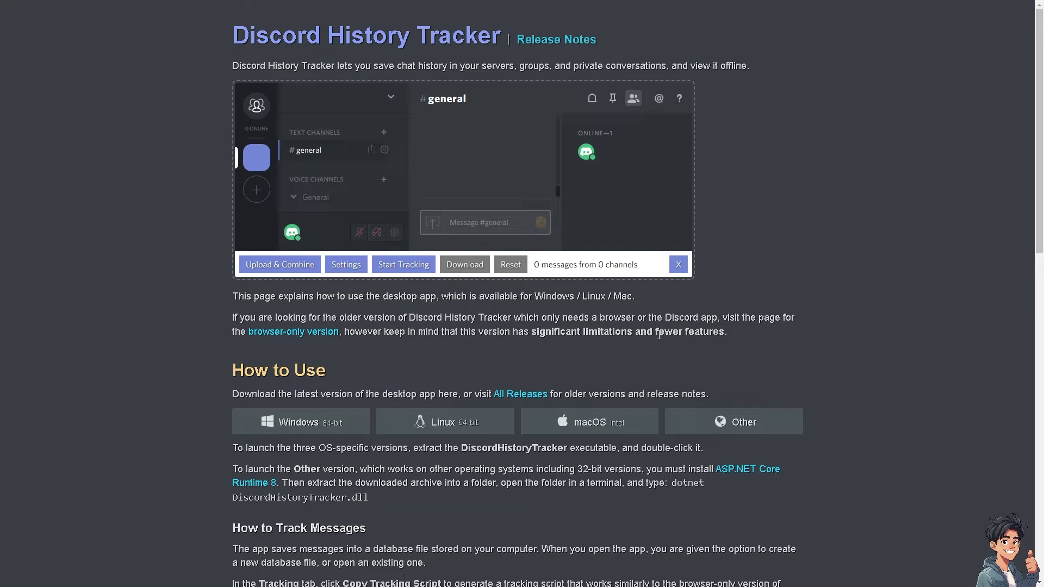
- Open the browser-only version guide, scroll to Setup the Tracking Script, and restore full screen
{"action": "left_click", "coordinate": [319, 332]}
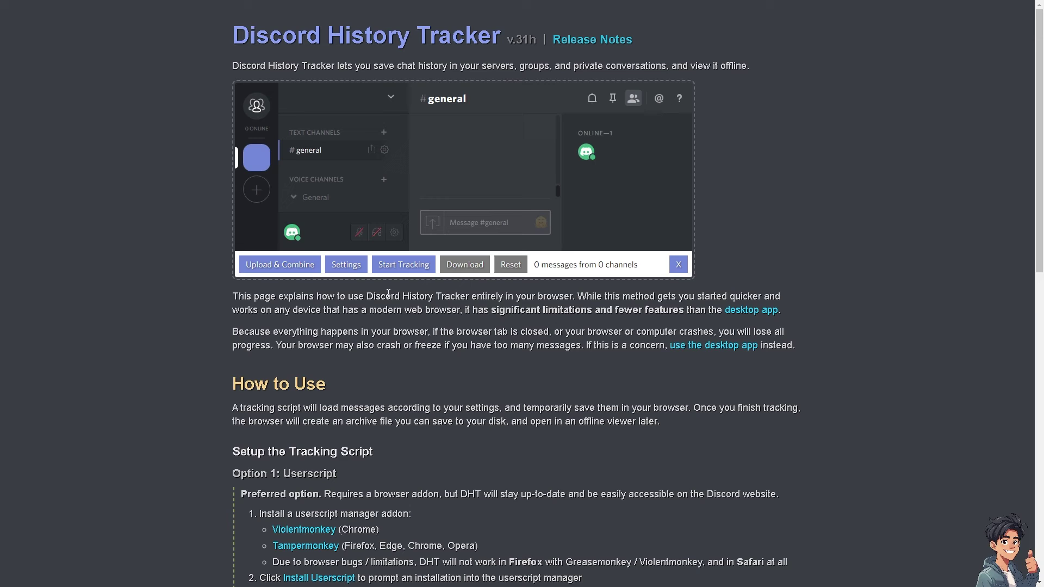
{"action": "scroll", "coordinate": [570, 344], "scroll_direction": "down", "scroll_amount": 4}
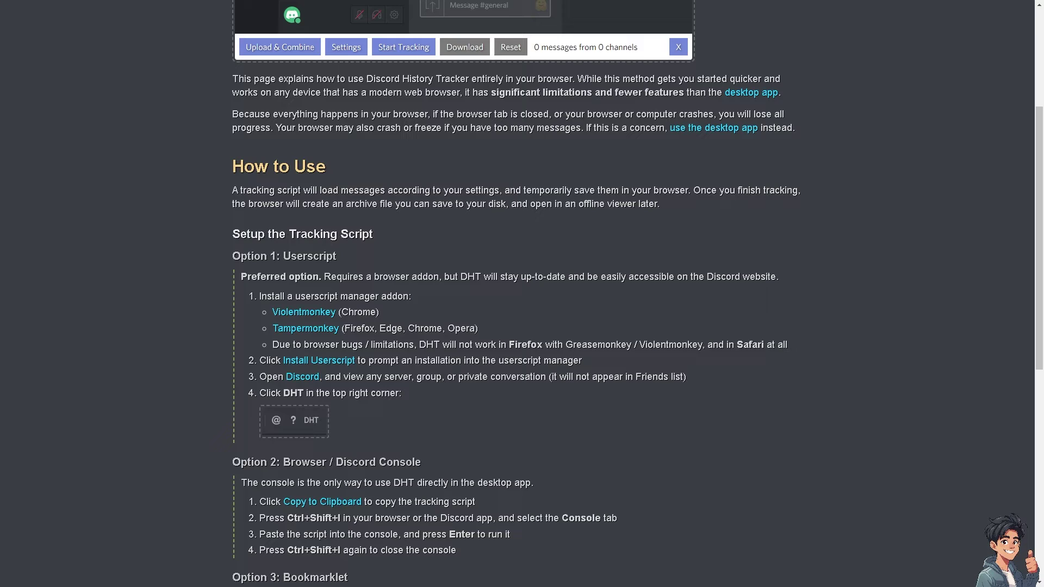
{"action": "key", "text": "F11"}
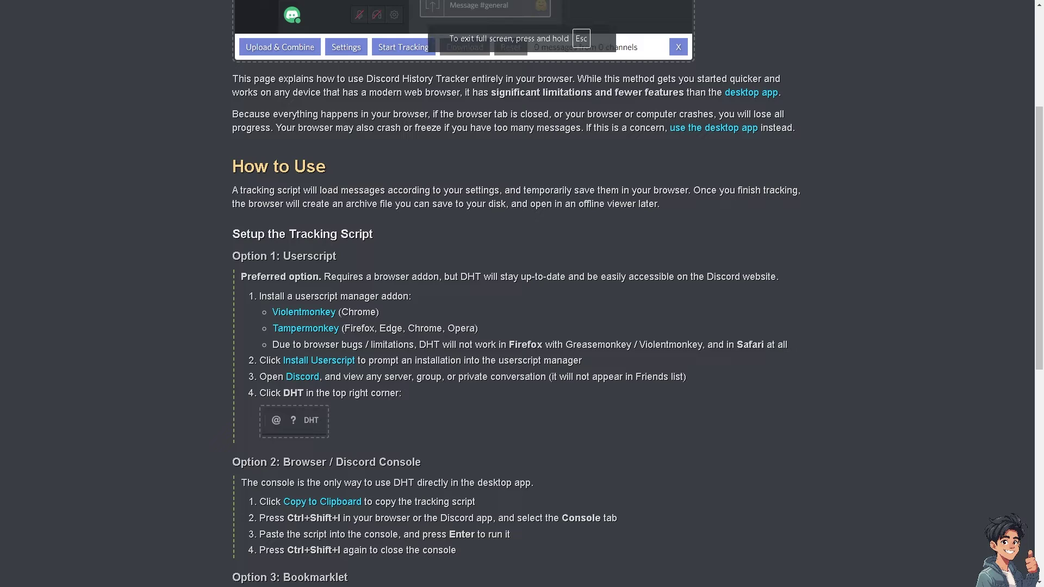
- Add Violentmonkey to Chrome from the Chrome Web Store, then return to the DHT guide
{"action": "left_click", "coordinate": [308, 312]}
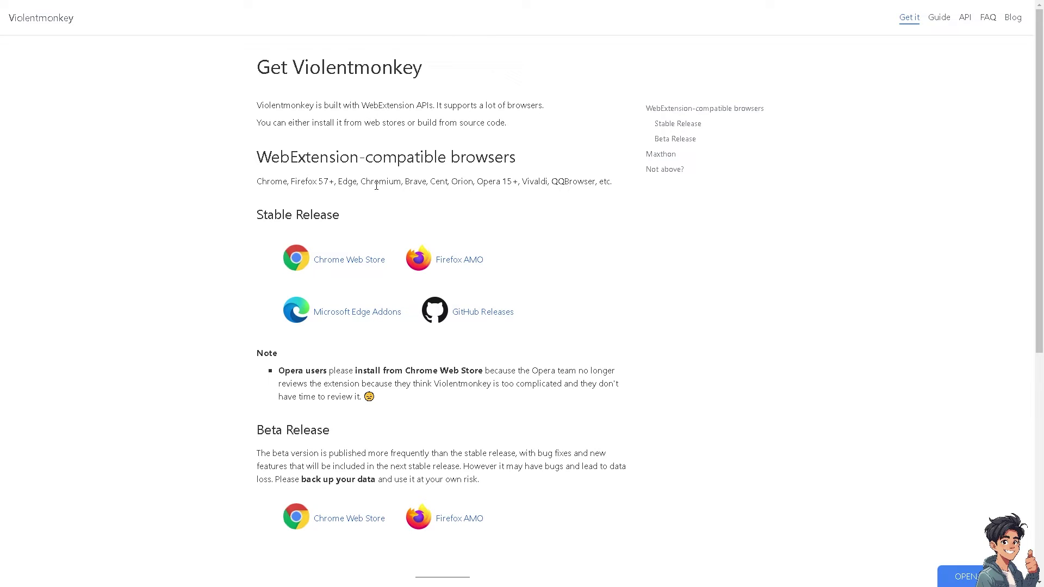
{"action": "left_click", "coordinate": [364, 261]}
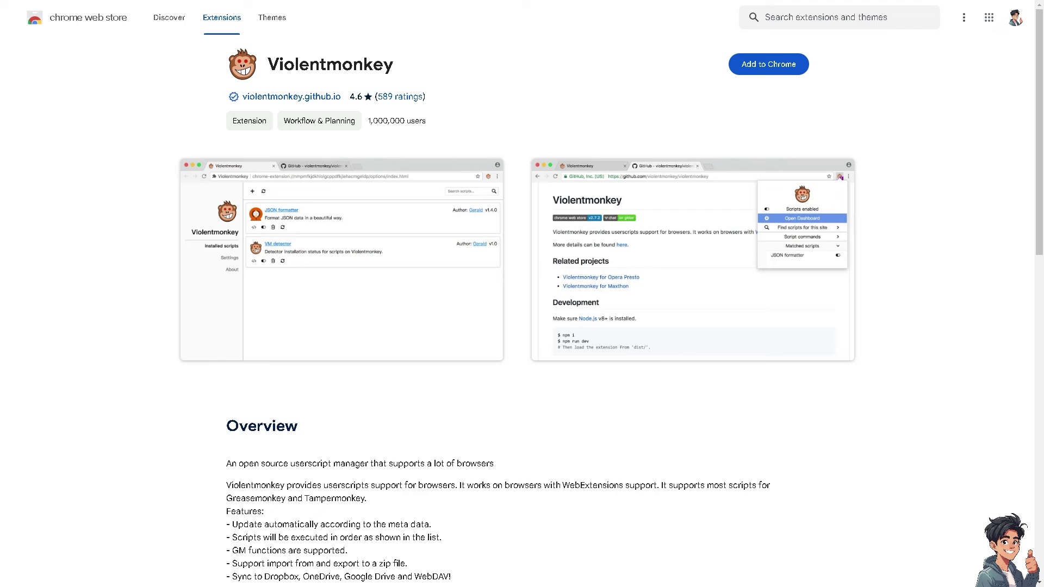
{"action": "left_click", "coordinate": [763, 64]}
{"action": "left_click", "coordinate": [551, 120]}
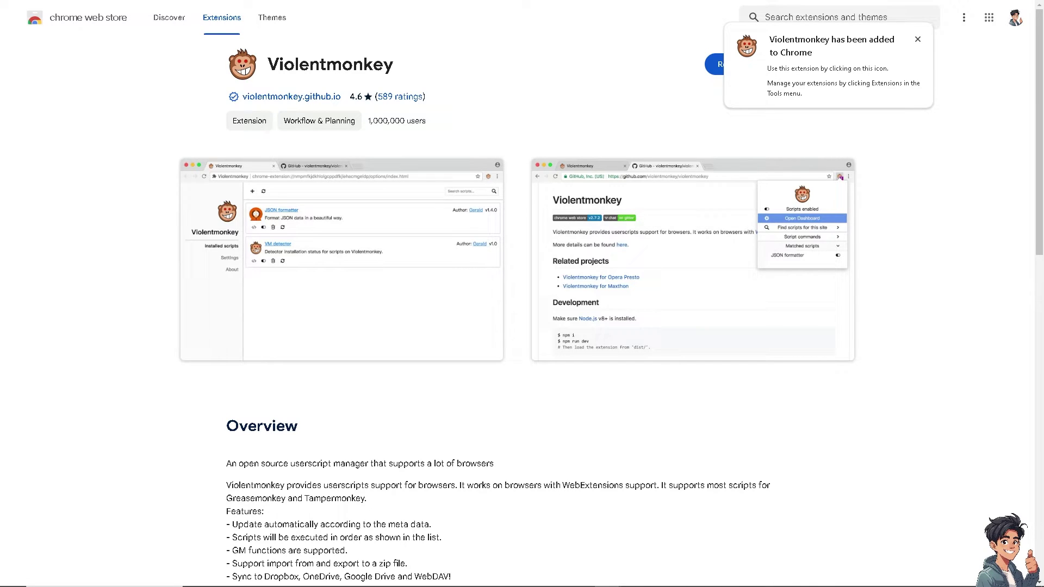
{"action": "key", "text": "ctrl+w"}
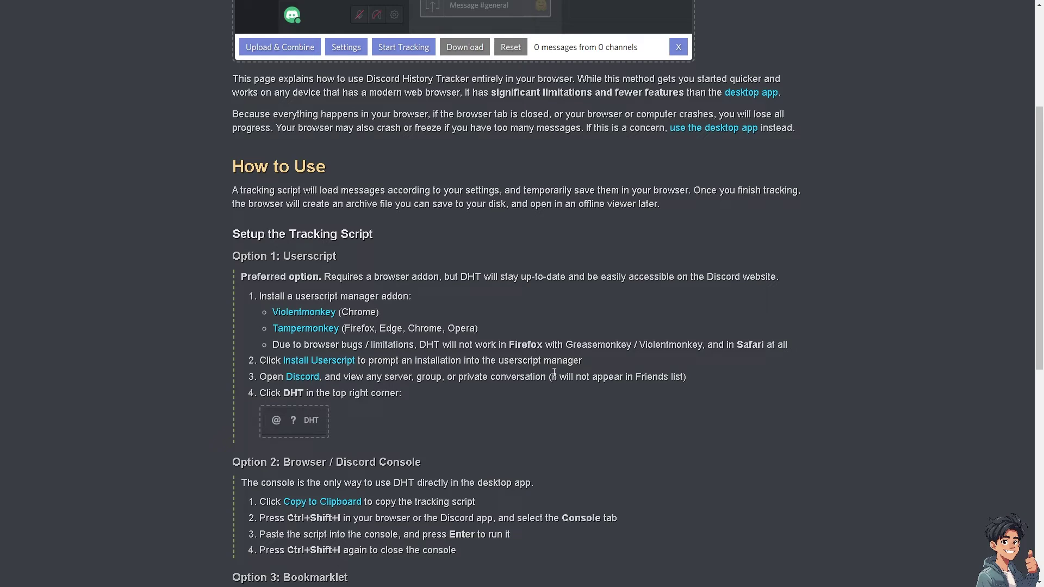
- Install the Discord History Tracker v.31h userscript in Violentmonkey and close the confirmation page
{"action": "left_click", "coordinate": [318, 362]}
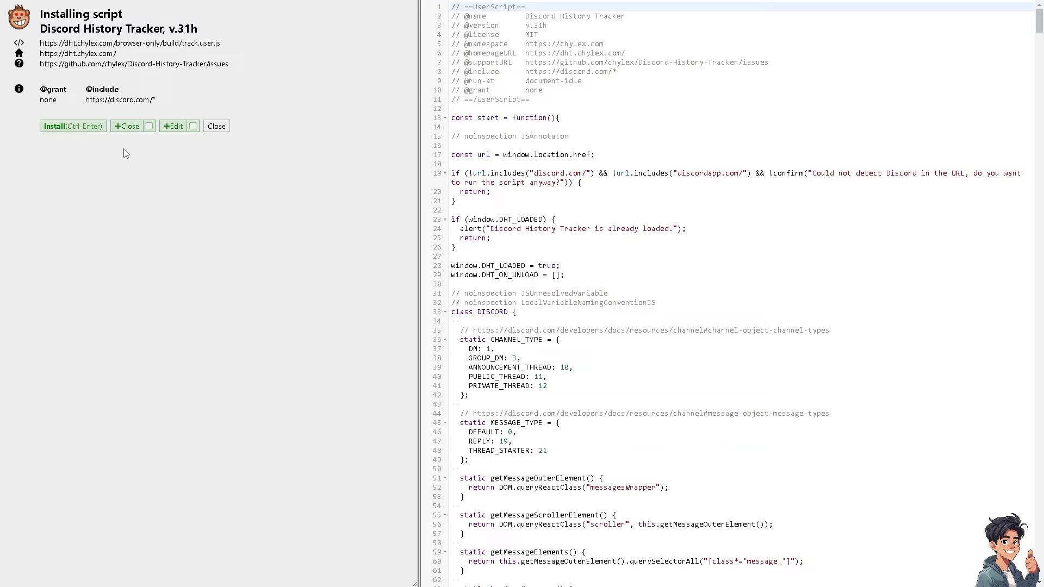
{"action": "left_click", "coordinate": [87, 130]}
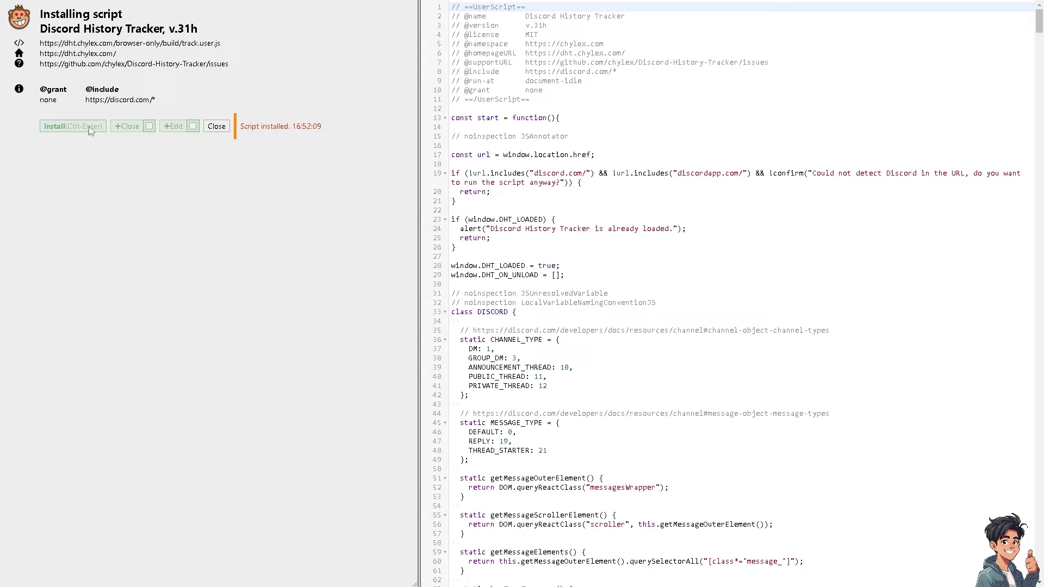
{"action": "left_click_drag", "start_coordinate": [242, 127], "coordinate": [353, 131]}
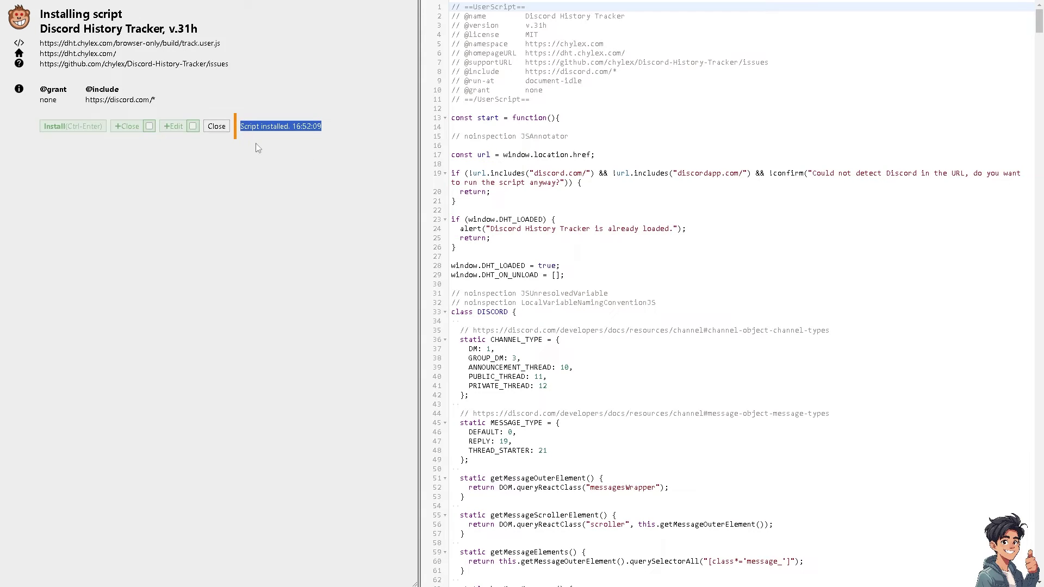
{"action": "left_click", "coordinate": [216, 126]}
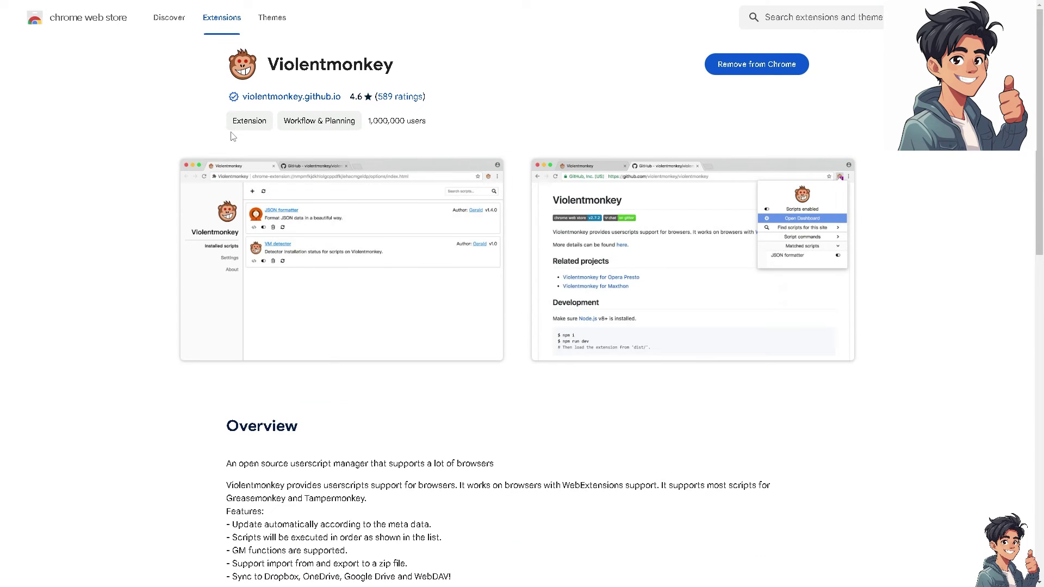
- Close the extra tab and go to the How-to server's #general channel in Discord web
{"action": "key", "text": "ctrl+w"}
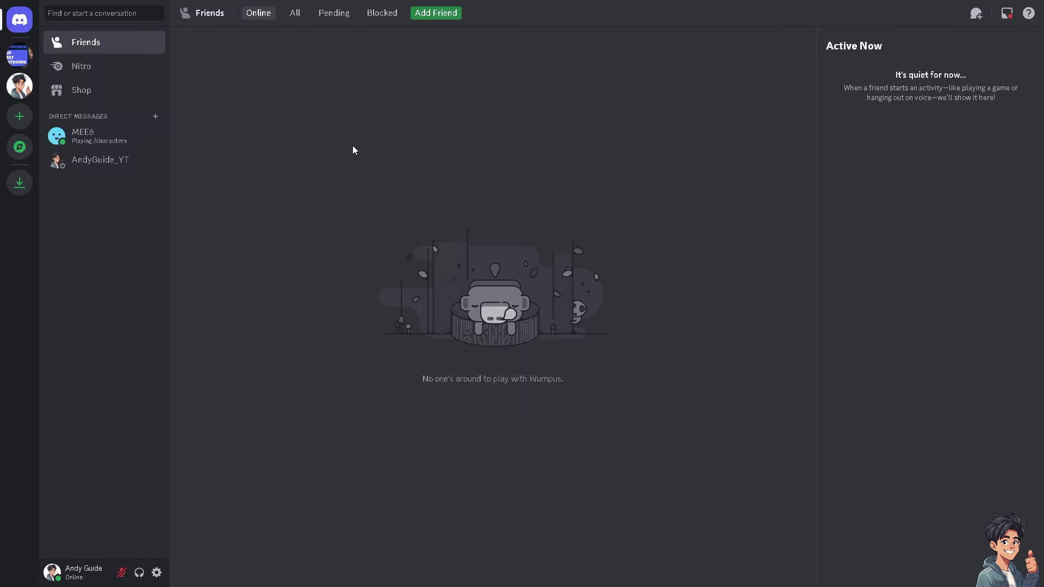
{"action": "left_click", "coordinate": [22, 86]}
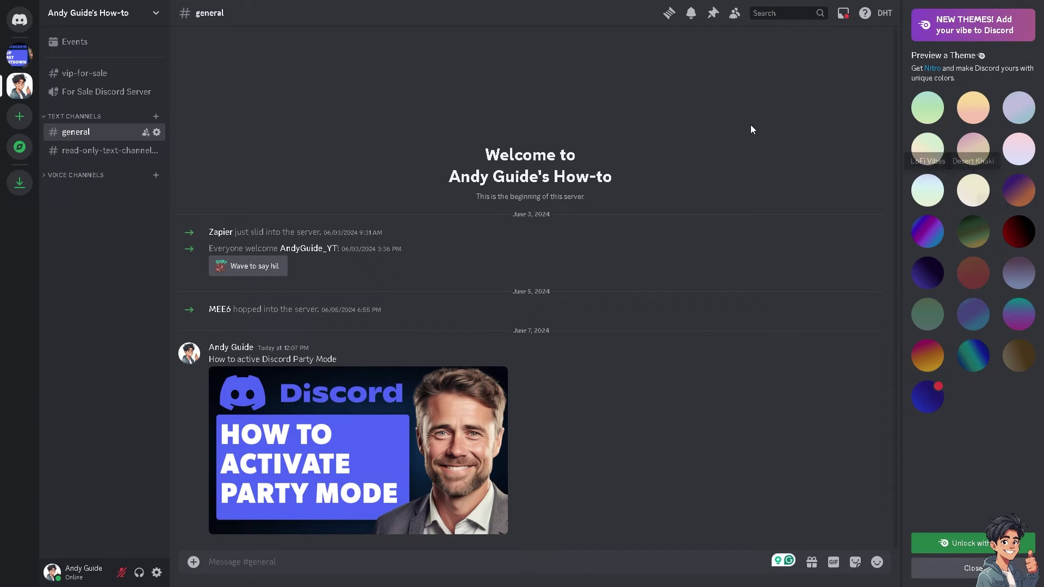
- Launch DHT in Discord, dismiss its Settings dialog, and start tracking the channel's message history
{"action": "left_click", "coordinate": [885, 14]}
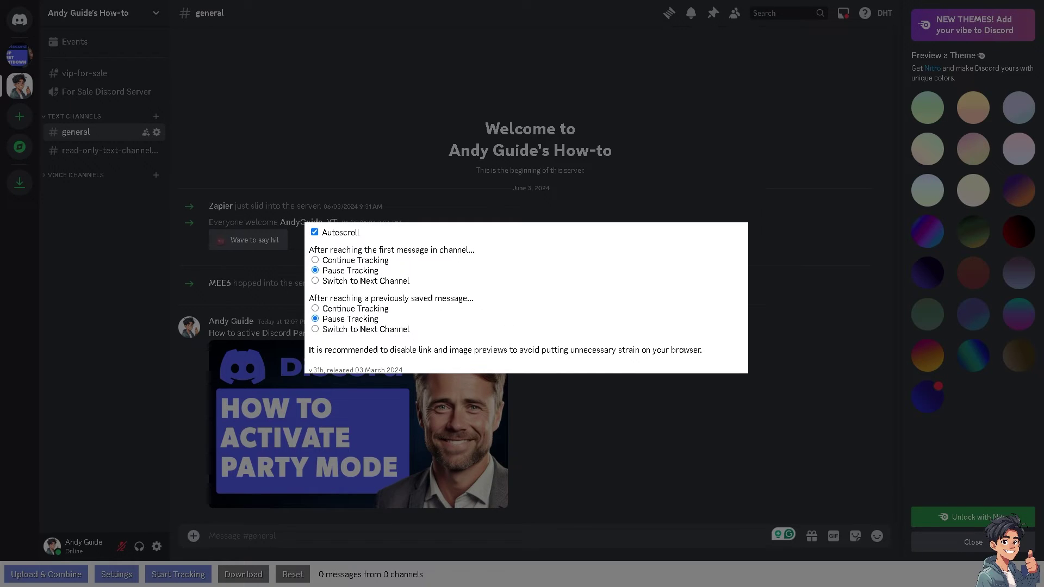
{"action": "left_click", "coordinate": [654, 456]}
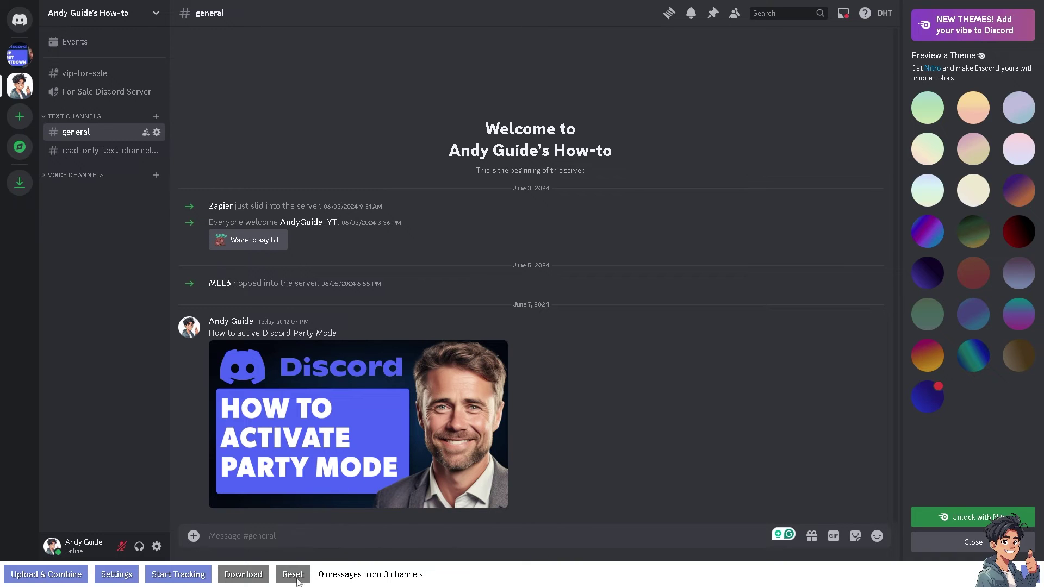
{"action": "left_click", "coordinate": [116, 574]}
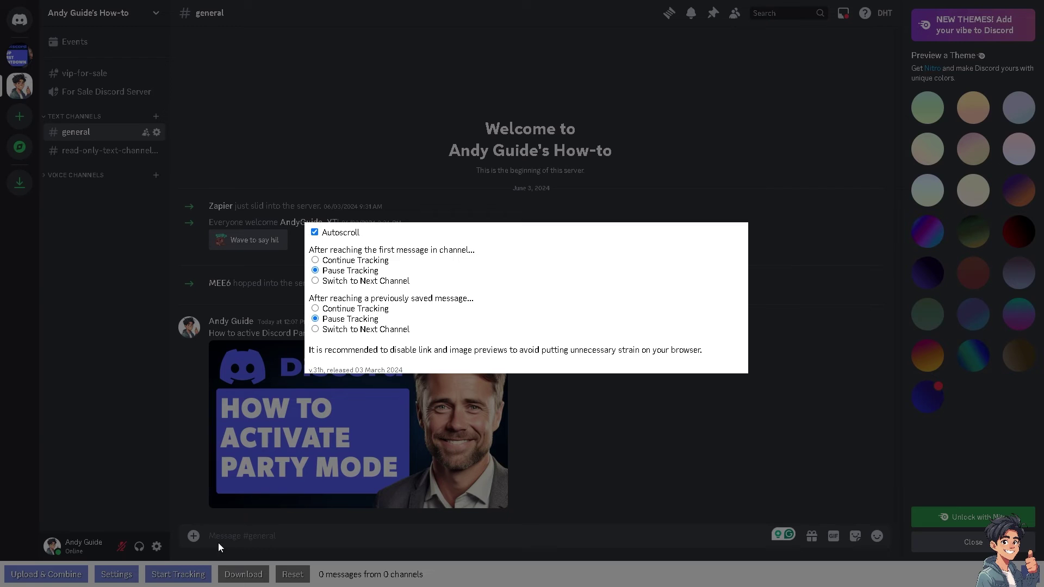
{"action": "left_click", "coordinate": [611, 419]}
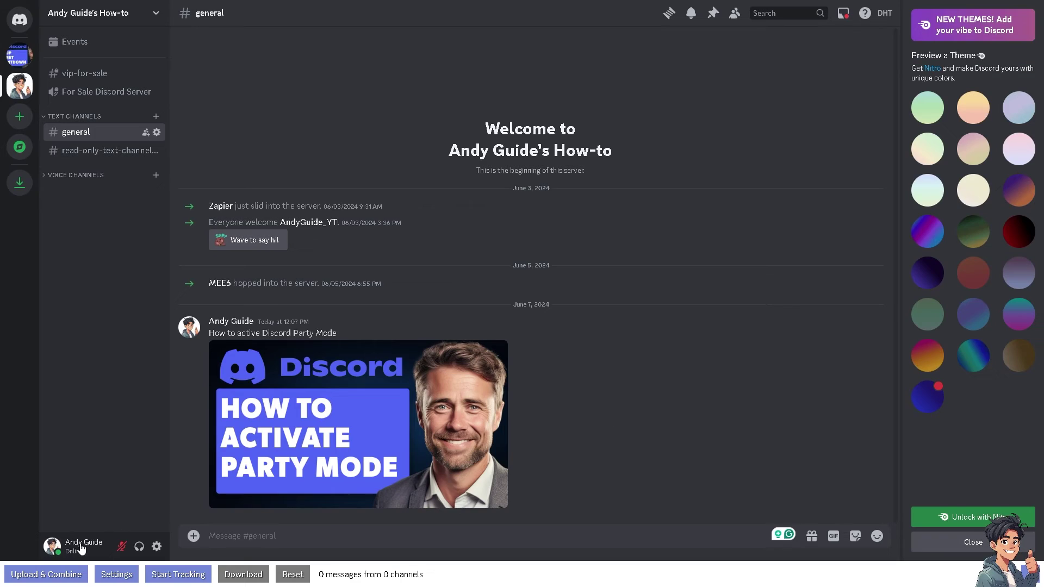
{"action": "left_click", "coordinate": [178, 574]}
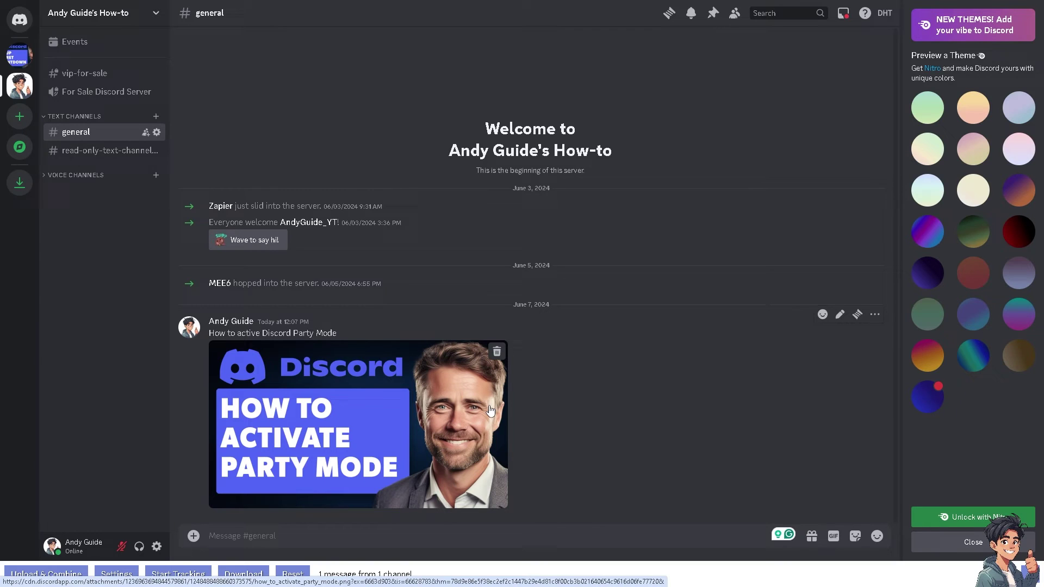
{"action": "left_click", "coordinate": [92, 91]}
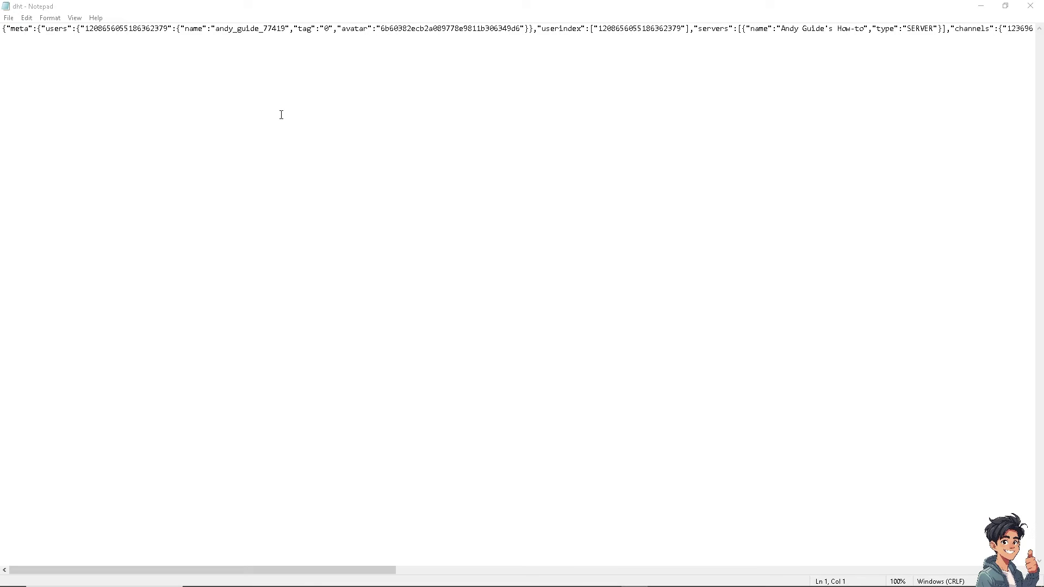
- Look over the dht archive's JSON in Notepad, then return to the History Tracker page
{"action": "left_click", "coordinate": [280, 5]}
{"action": "left_click", "coordinate": [283, 89]}
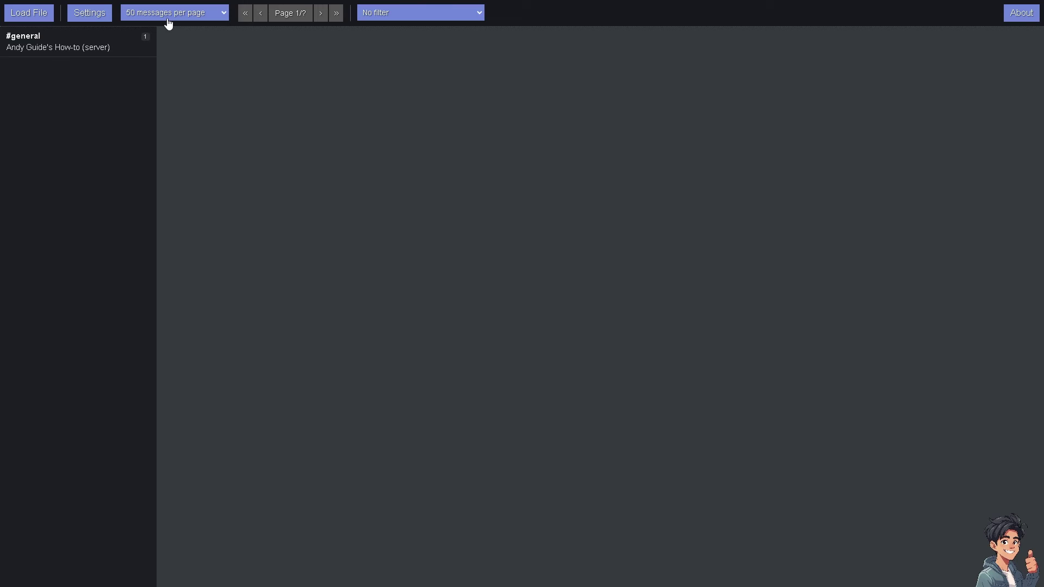
- Check the messages-per-page choice and display settings, then show #general's archived message
{"action": "left_click", "coordinate": [227, 15]}
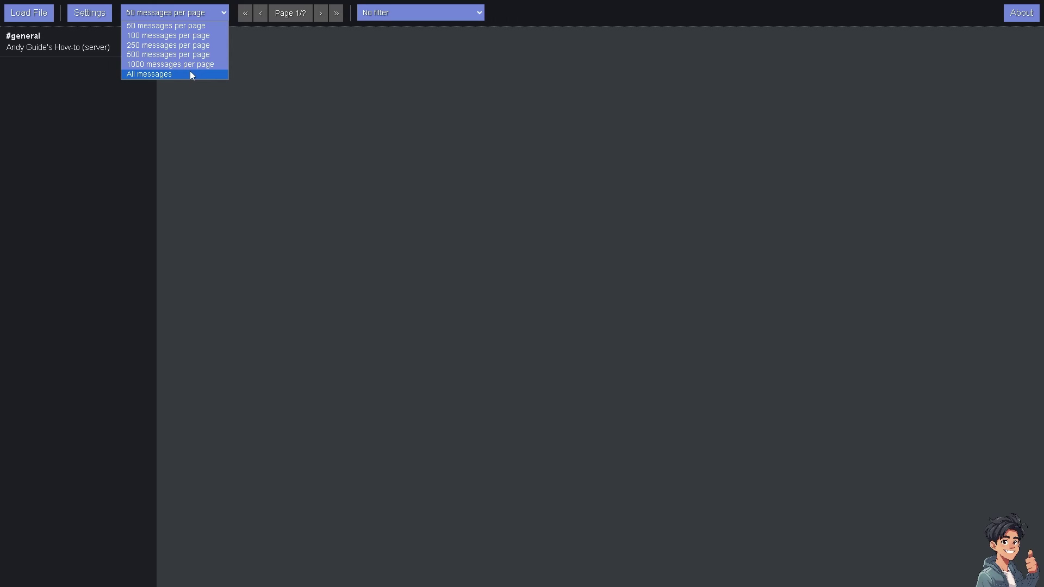
{"action": "left_click", "coordinate": [89, 12]}
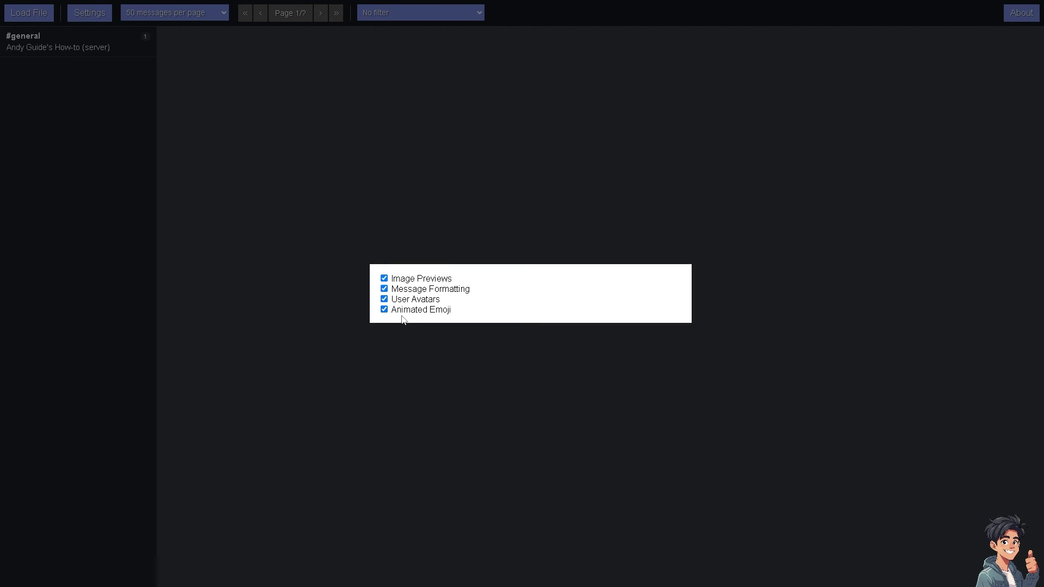
{"action": "left_click", "coordinate": [314, 153]}
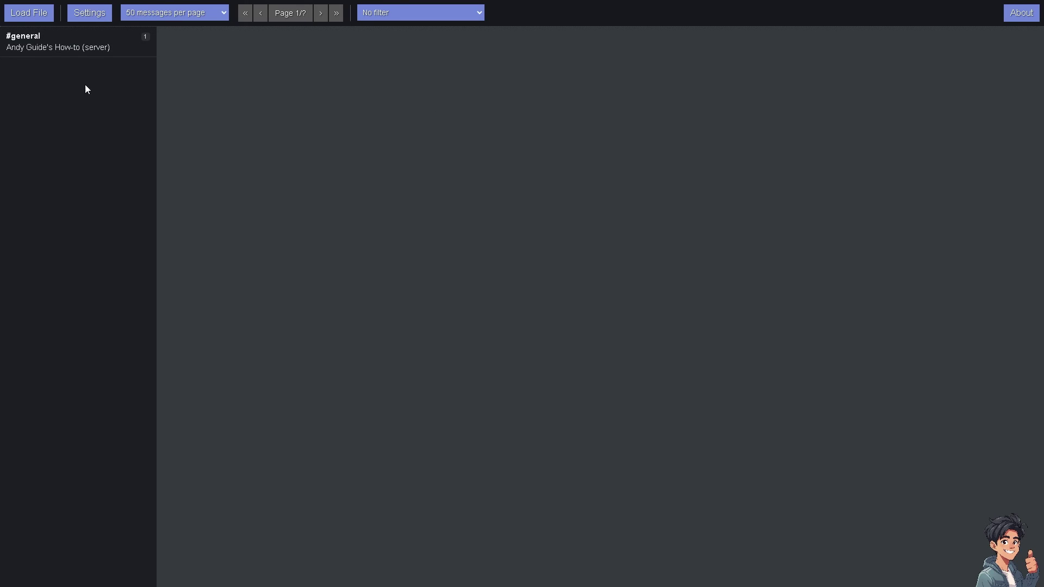
{"action": "left_click", "coordinate": [86, 50]}
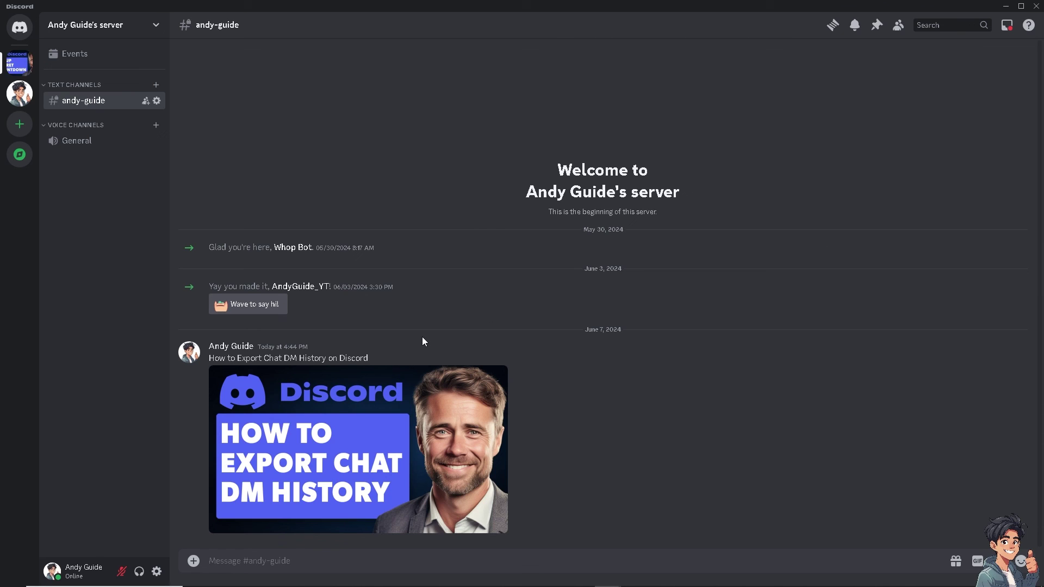
- Enlarge the 'How to Export Chat DM History' thumbnail posted in #andy-guide
{"action": "left_click", "coordinate": [386, 396]}
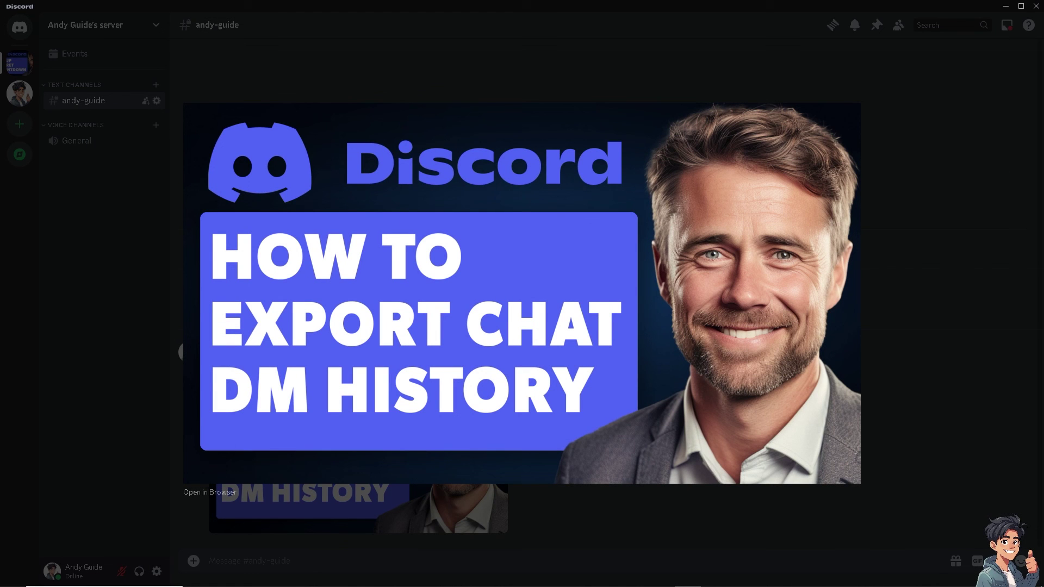